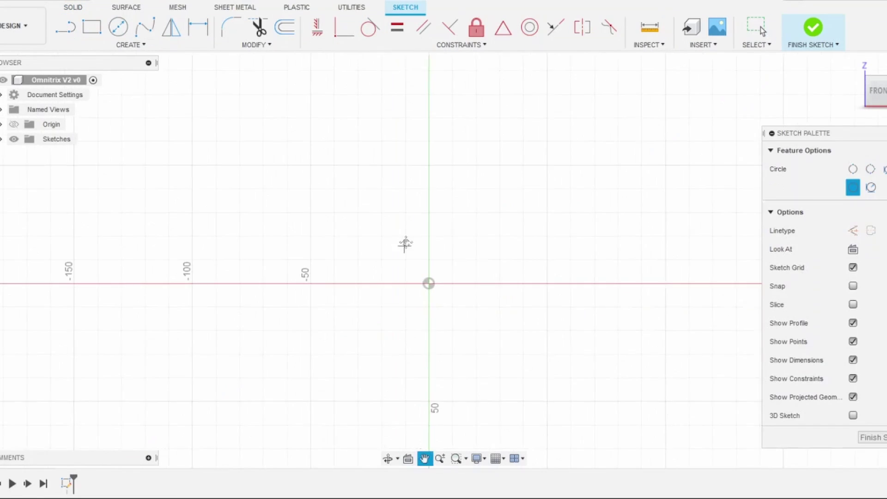
# Dimension the outer circle Ø80 and the flat top line 35 mm from centre
pyautogui.write('80')
pyautogui.press('Return')
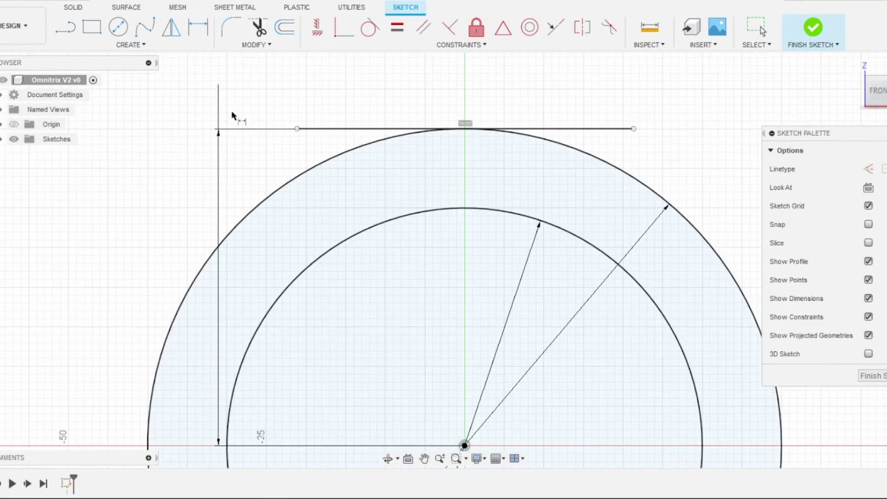
pyautogui.click(233, 115)
pyautogui.write('35')
pyautogui.press('Return')
# Finish the ring sketch and extrude it 100 mm into a tube
pyautogui.click(879, 376)
pyautogui.write('e100')
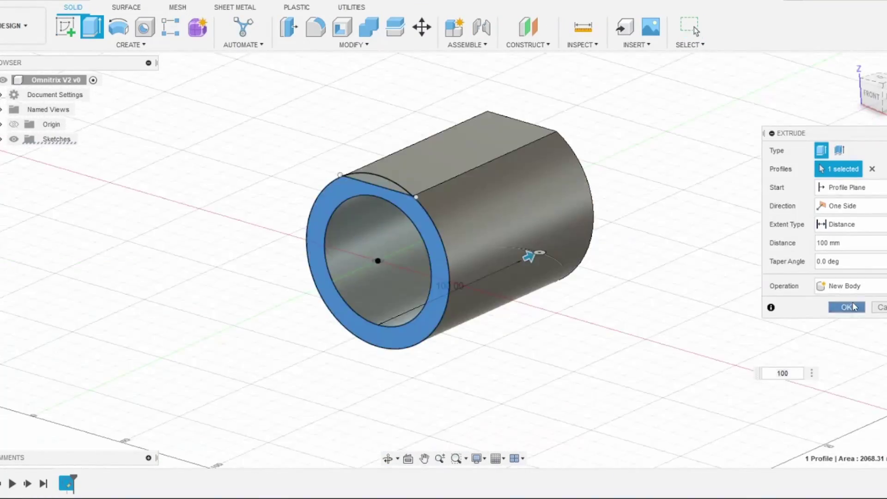
pyautogui.press('Return')
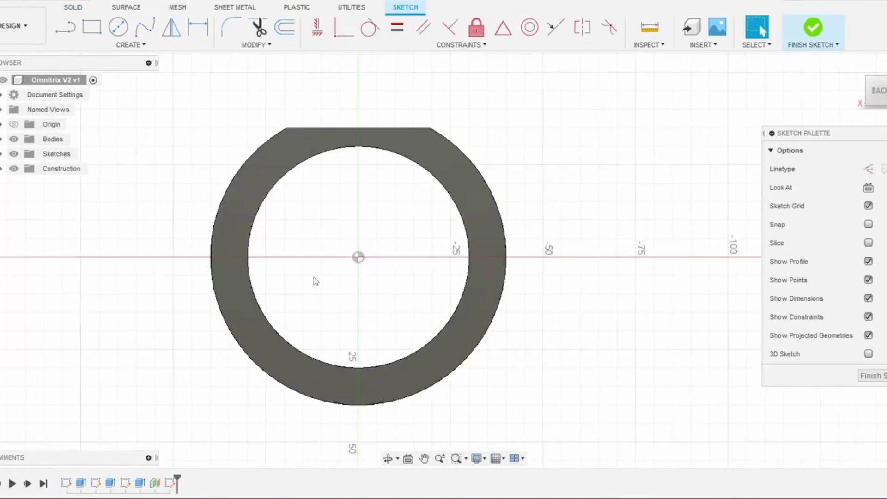
# Dimension the new housing circle at 90 mm diameter
pyautogui.write('90')
pyautogui.press('Return')
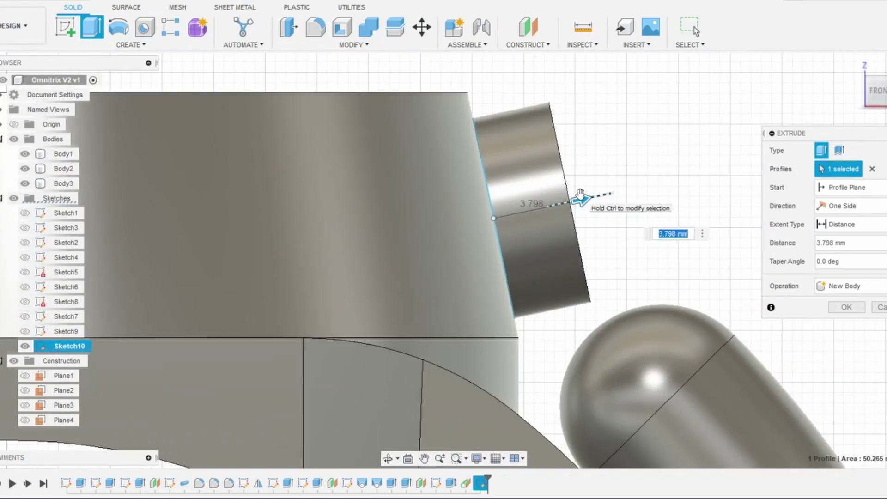
# Commit the fillet on the housing and zoom the view
pyautogui.press('Return')
pyautogui.scroll(-5, 554, 199)
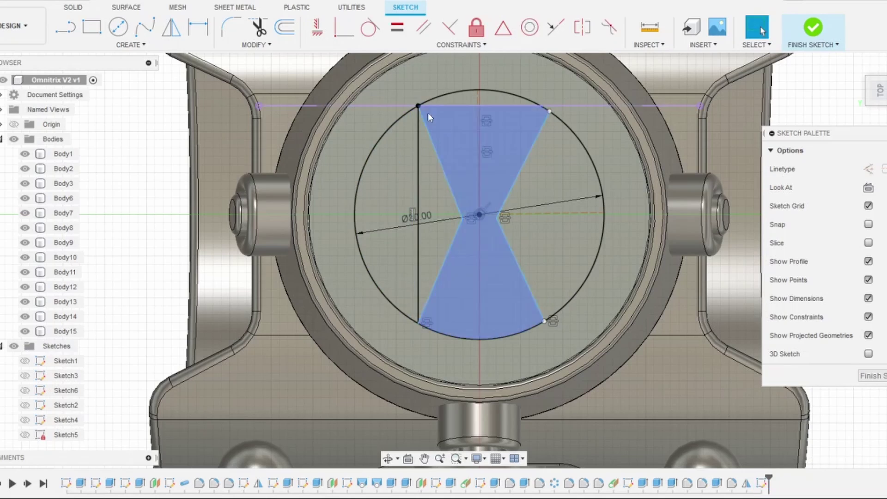
# Undo the stray vertical line so the hourglass sketch is a symmetric X, then go to appearances
pyautogui.hotkey('ctrl', 'z')
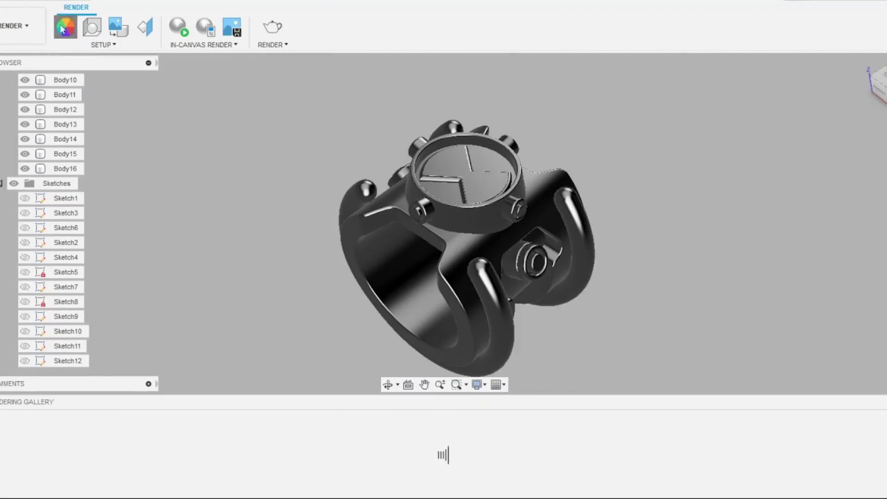
pyautogui.click(63, 29)
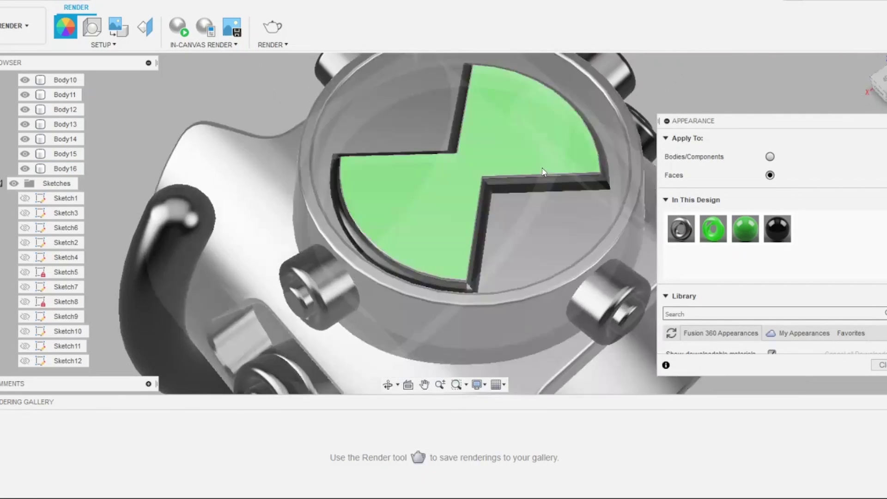
# Apply black to Body16 and dark glossy paint to Body14, then close the Appearance panel
pyautogui.moveTo(777, 229); pyautogui.dragTo(518, 259)
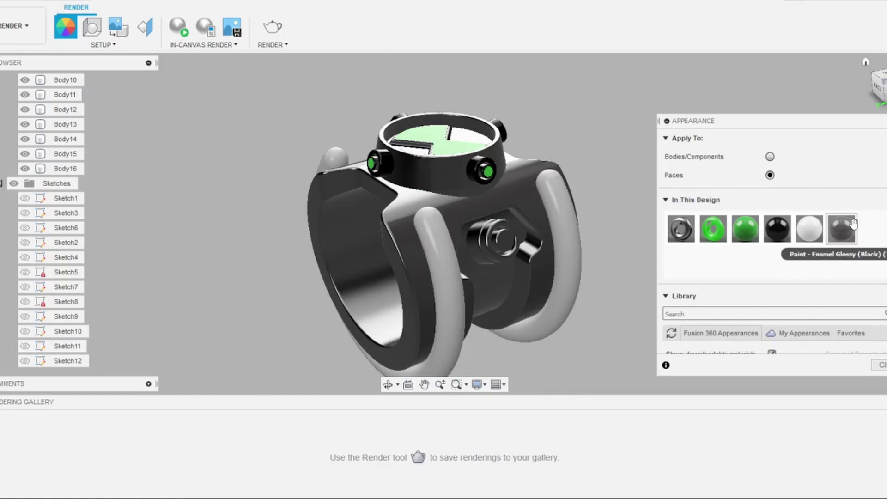
pyautogui.moveTo(853, 224); pyautogui.dragTo(501, 208)
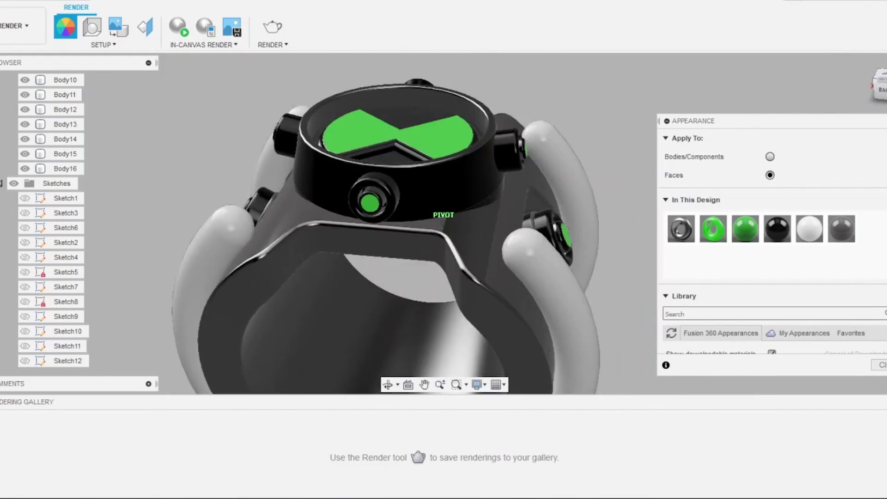
pyautogui.press('Escape')
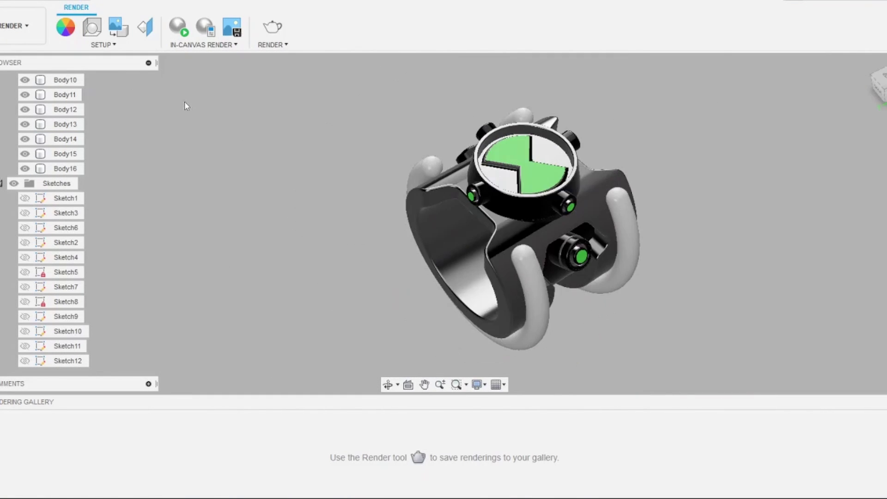
# Open the LED (Green) appearance for editing
pyautogui.click(69, 27)
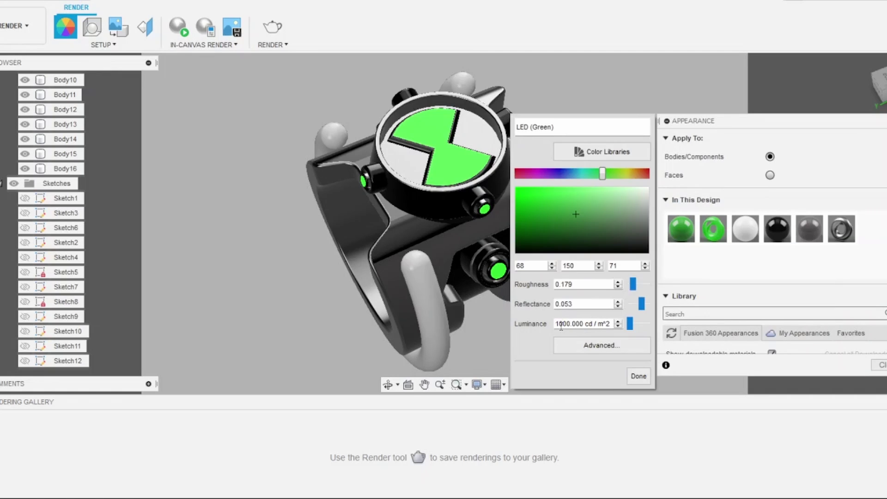